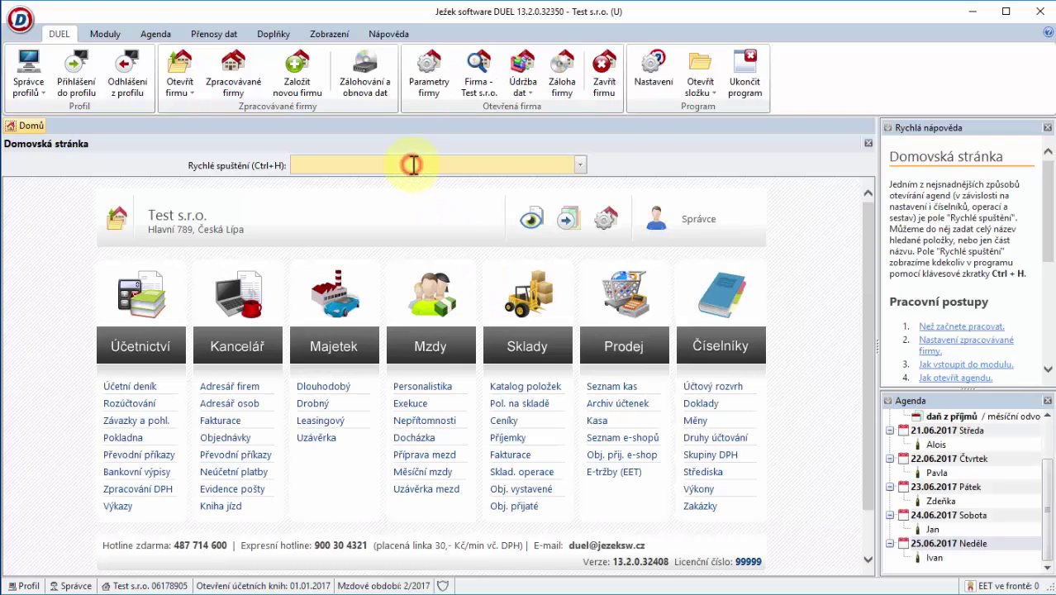
Step: Search 'Uživatelé' in Rychlé spuštění and open the Uživatelé agenda
type("Uživatelé")
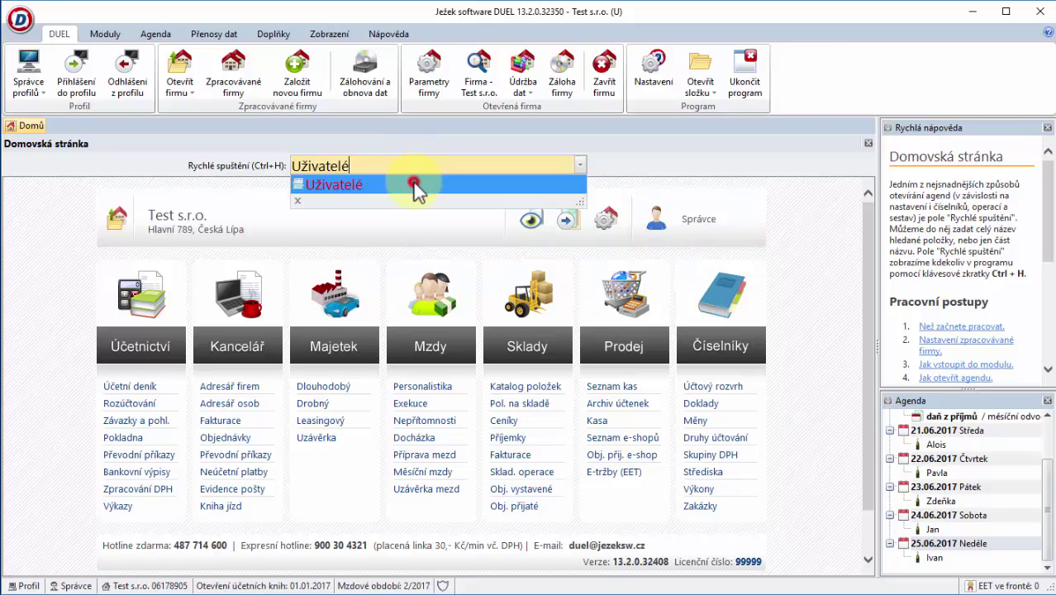
left_click(413, 184)
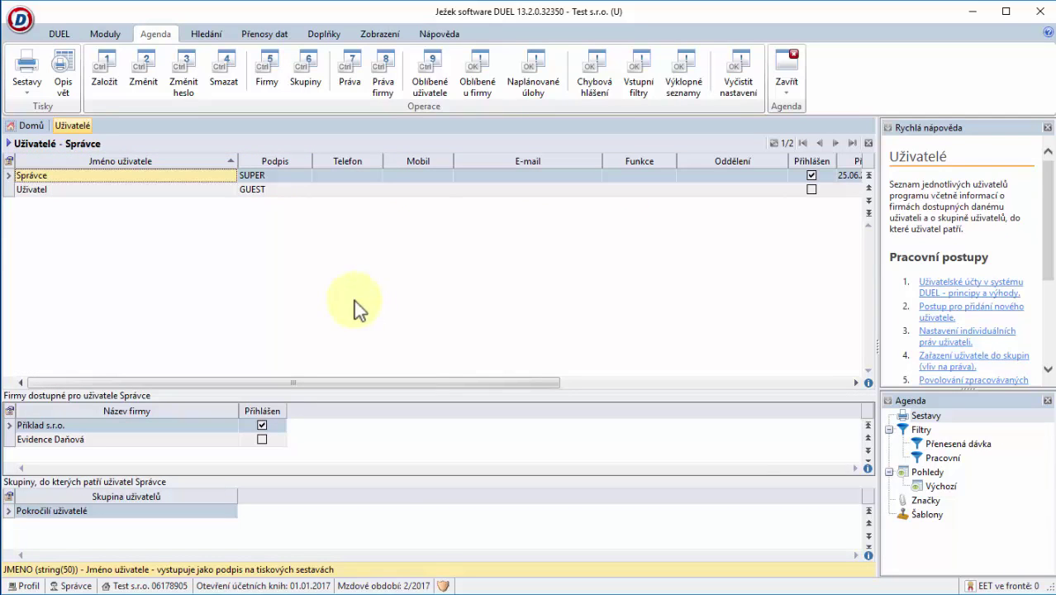
Step: Start a new user and enter its login name, password and password confirmation
left_click(116, 92)
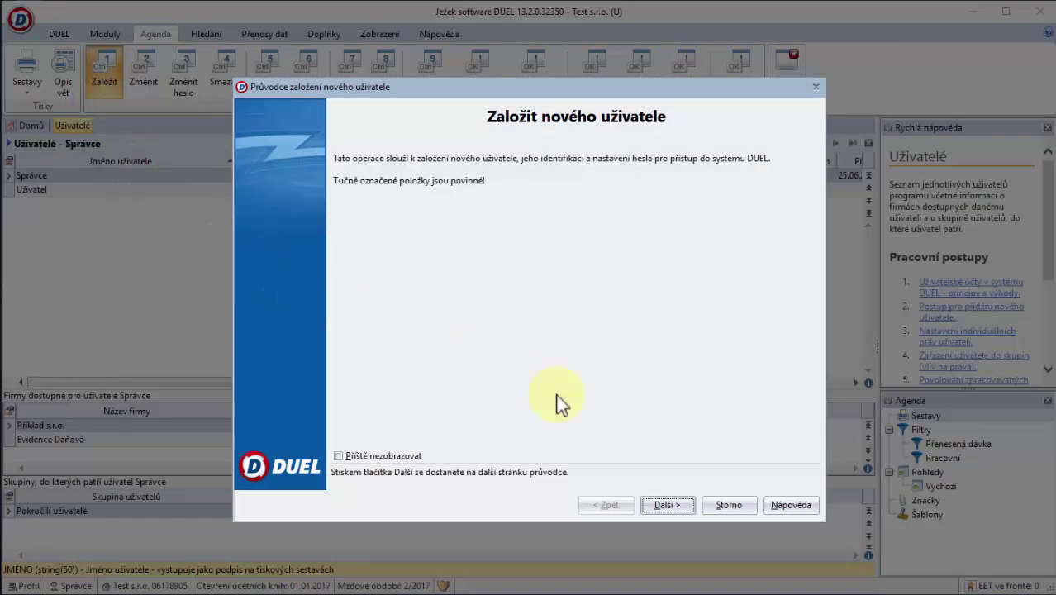
left_click(669, 496)
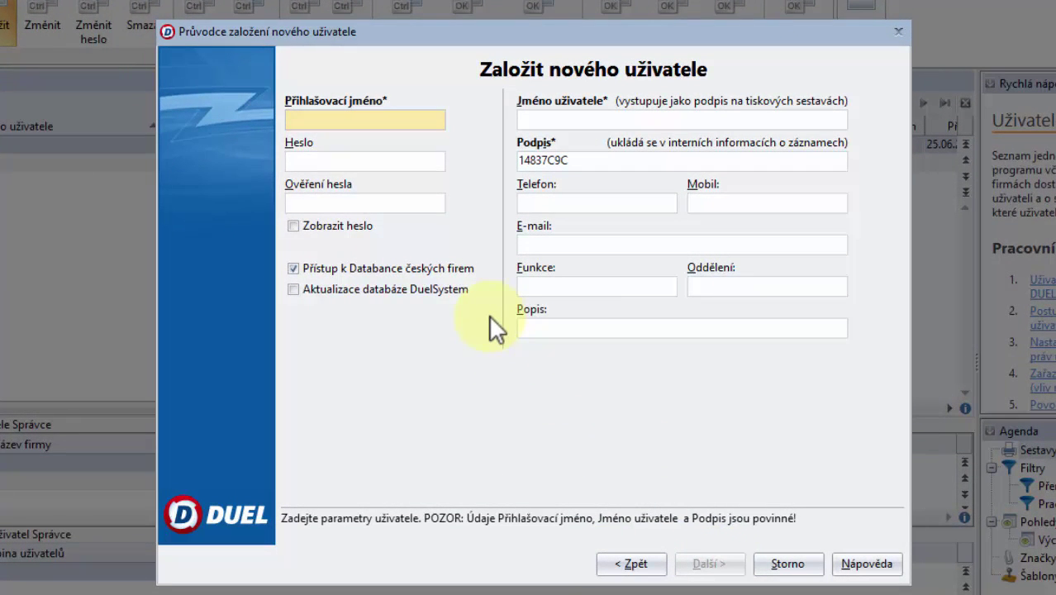
type("novak")
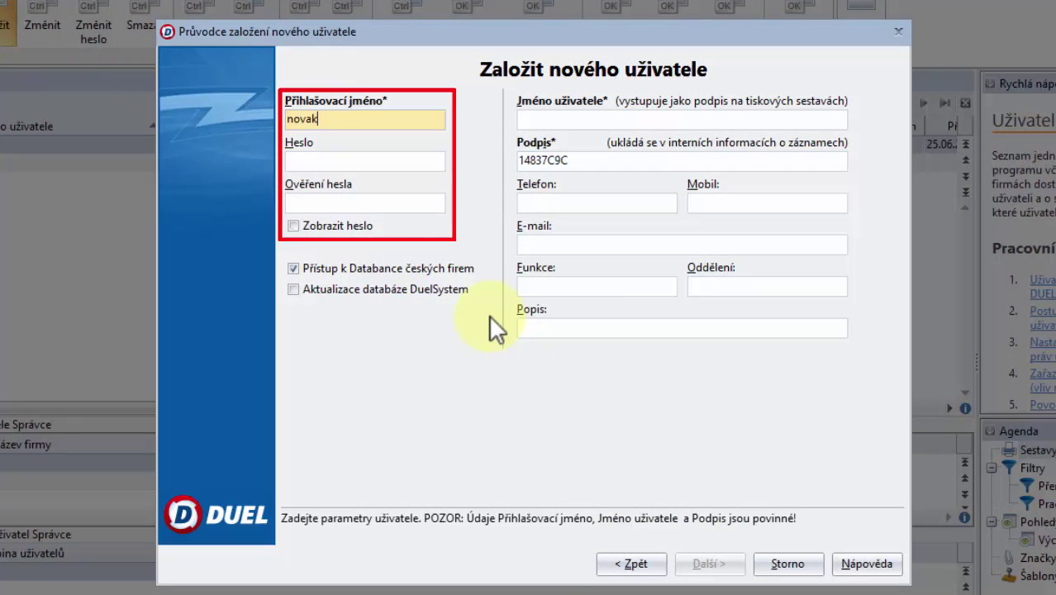
key("Tab")
type("****")
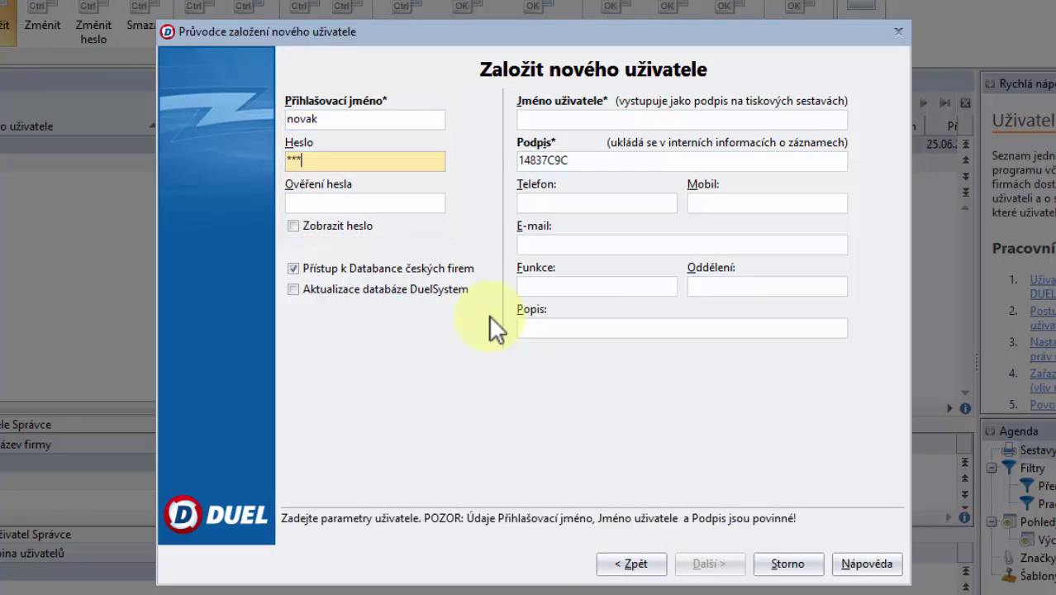
key("Tab")
type("****")
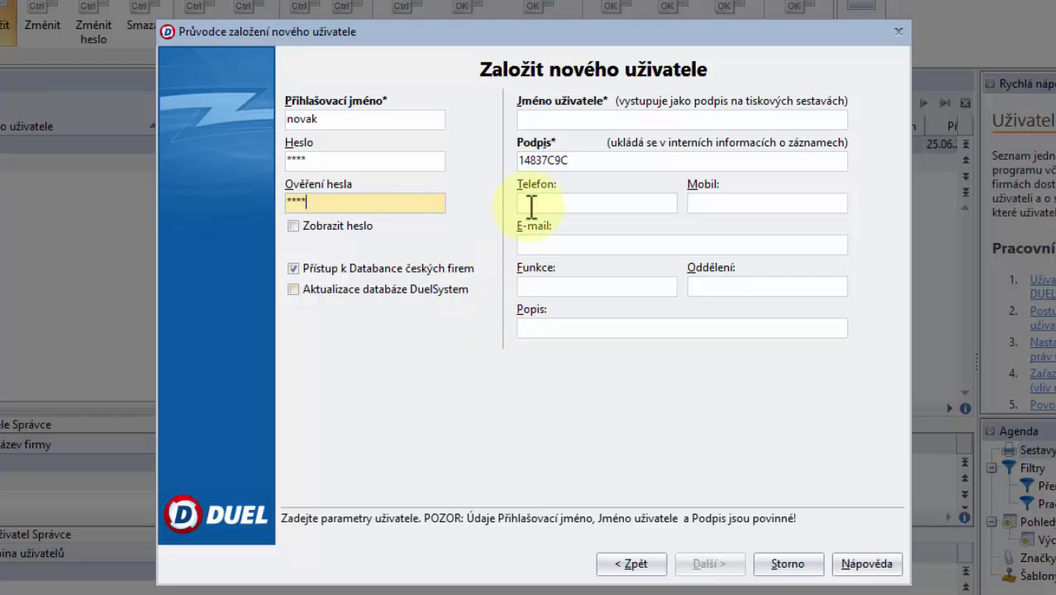
Step: Fill in the user's full name, signature and mobile phone number
left_click(546, 121)
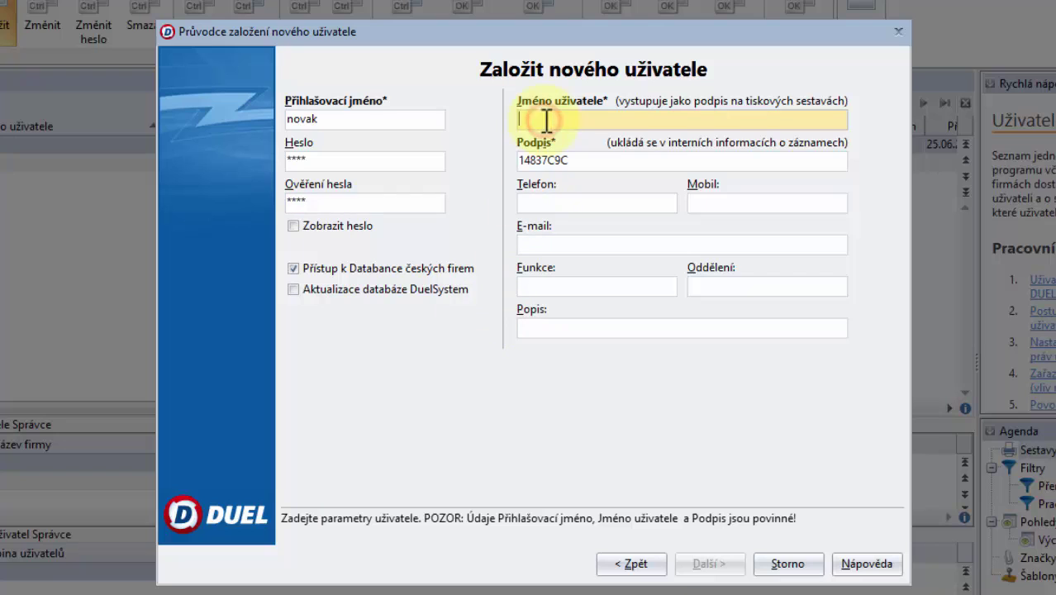
type("Jan N")
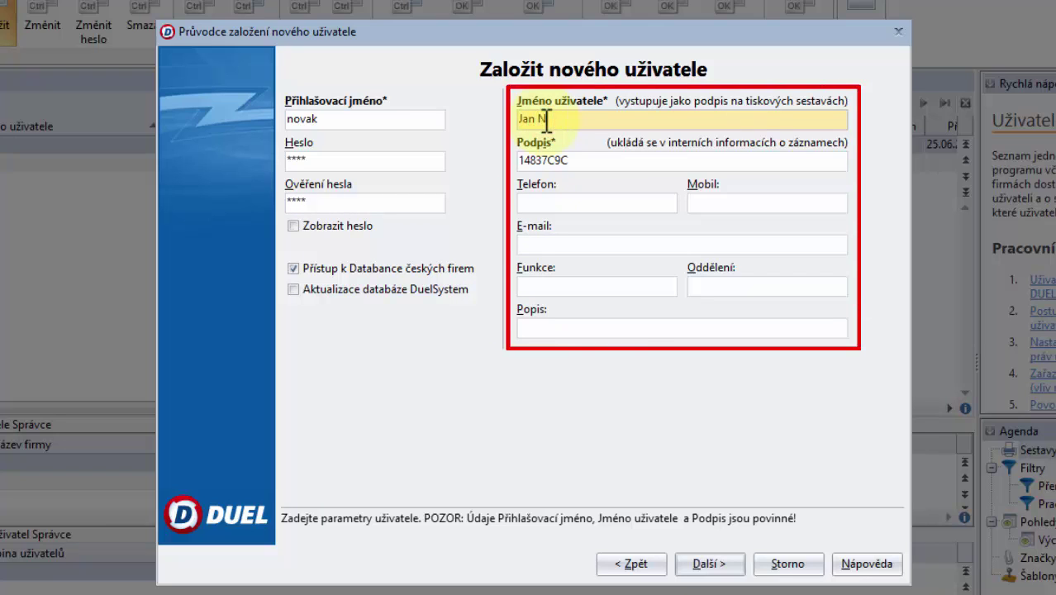
type("ovák")
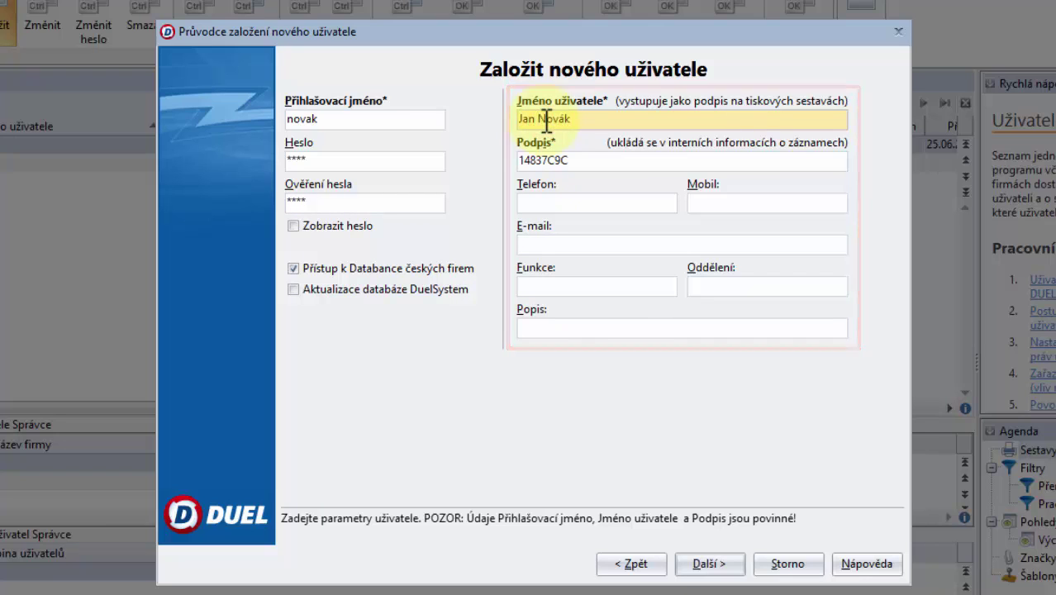
key("Tab")
type("JNOV")
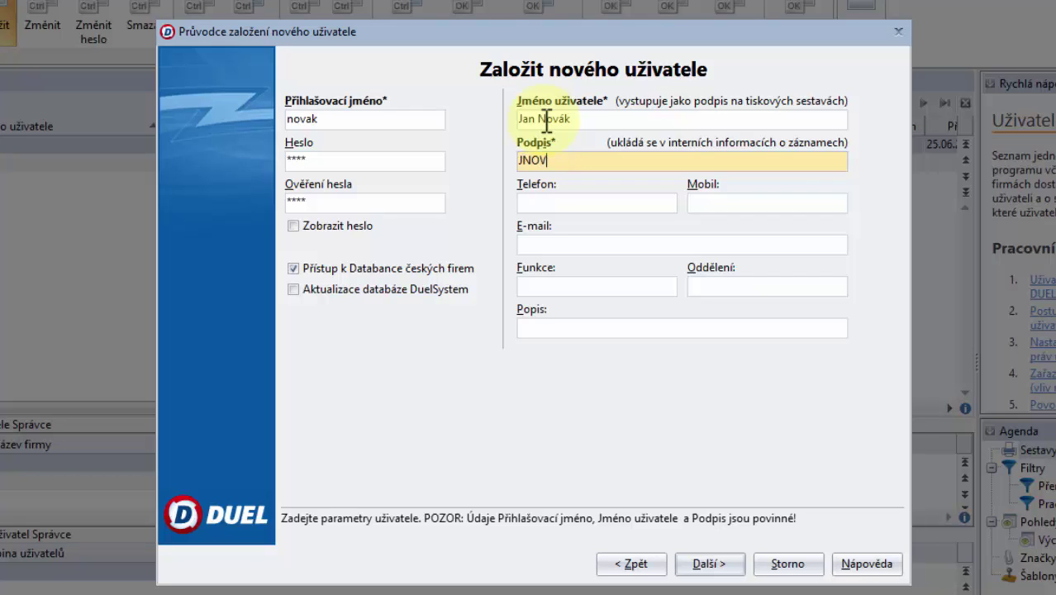
type("AK")
left_click(597, 205)
left_click(736, 203)
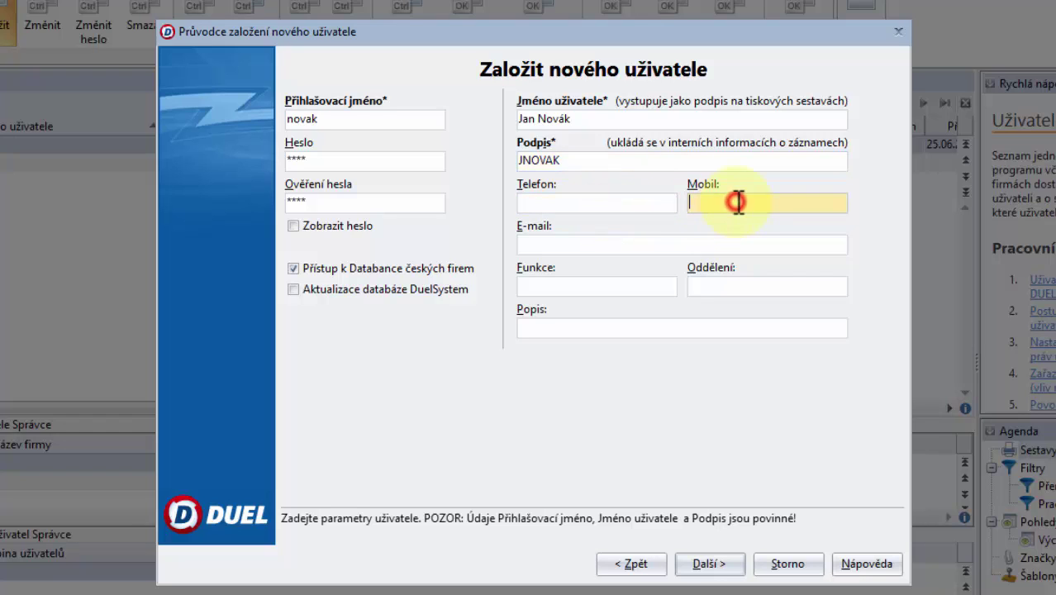
type("777 888 999")
Step: Finish the wizard inheriting Správce settings, without Evidence Daňová access, keeping both user groups
left_click(720, 565)
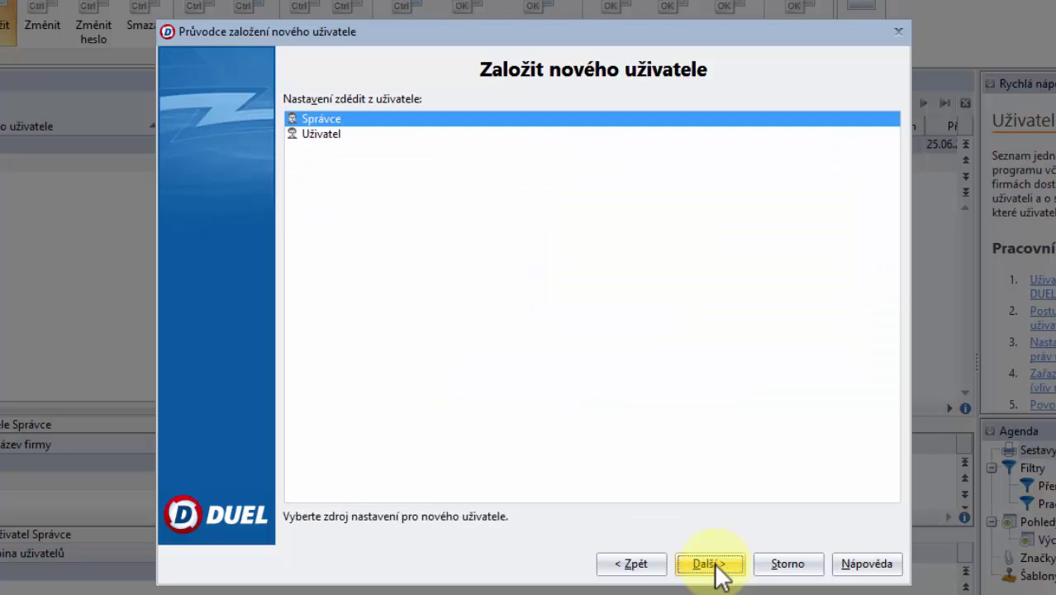
left_click(715, 568)
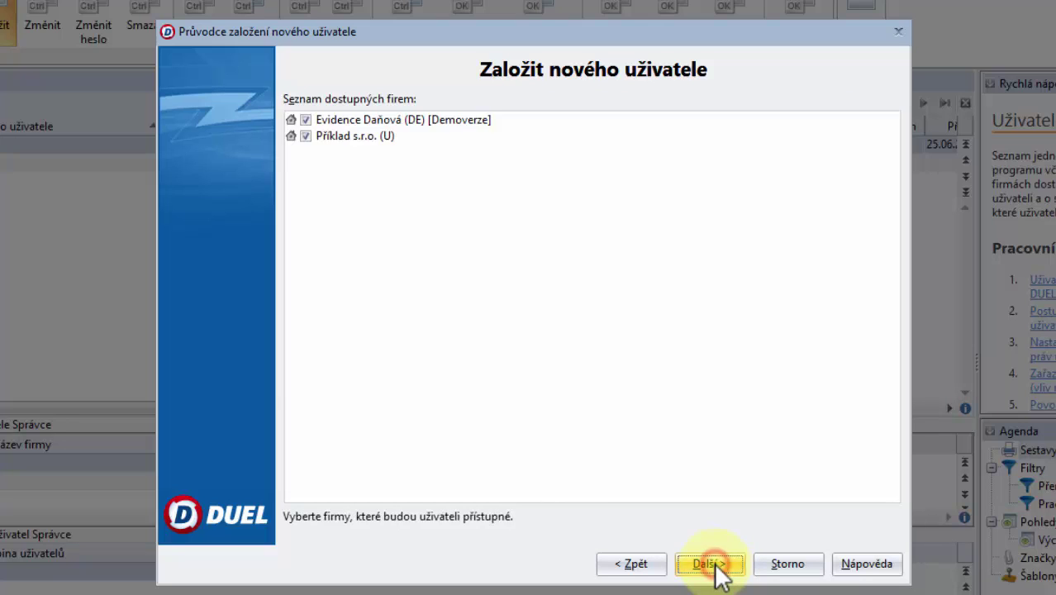
left_click(306, 120)
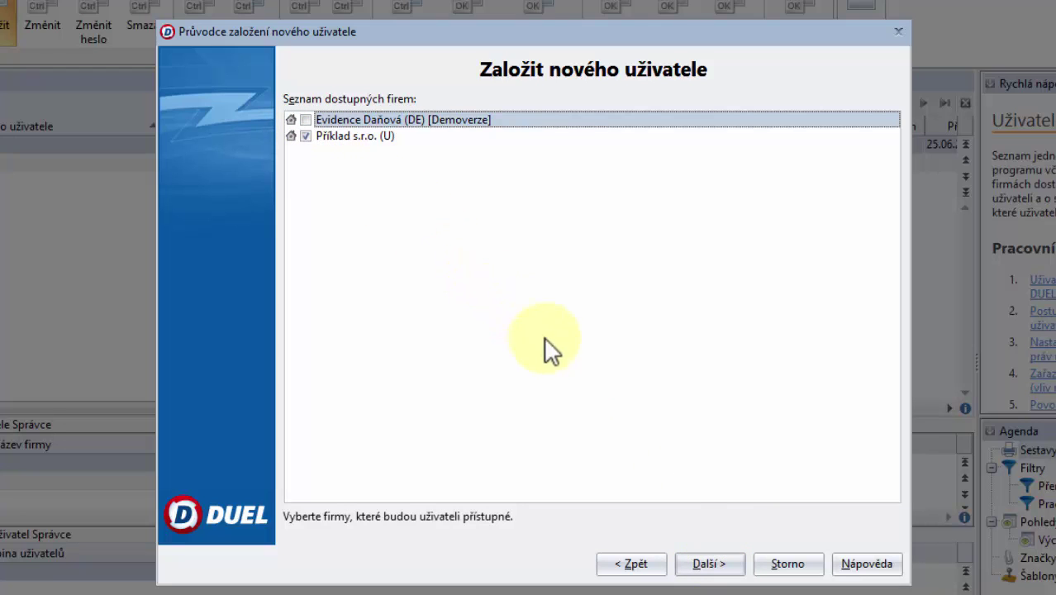
left_click(730, 560)
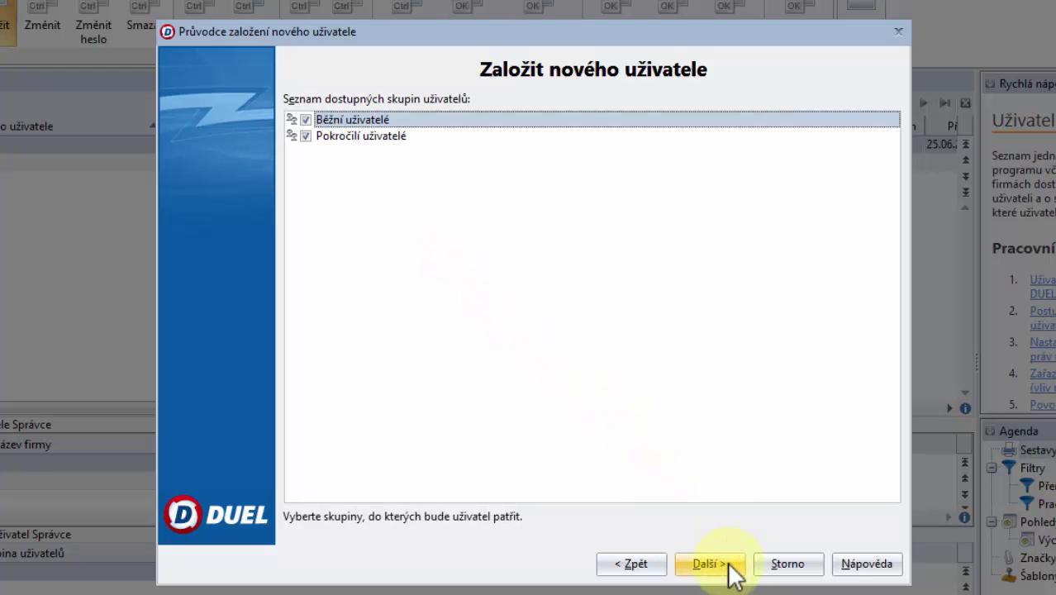
left_click(731, 566)
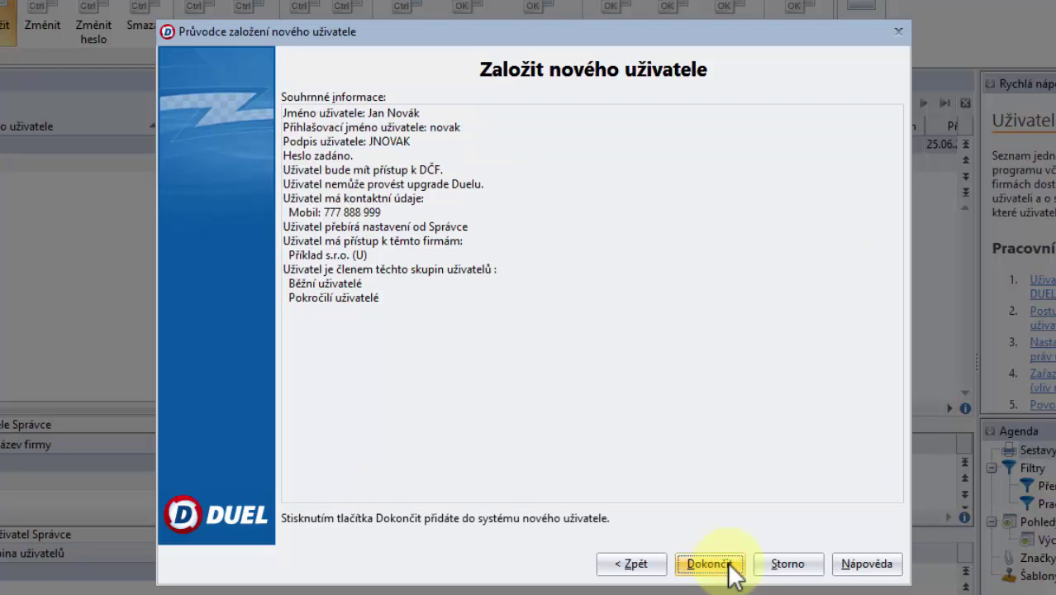
left_click(733, 570)
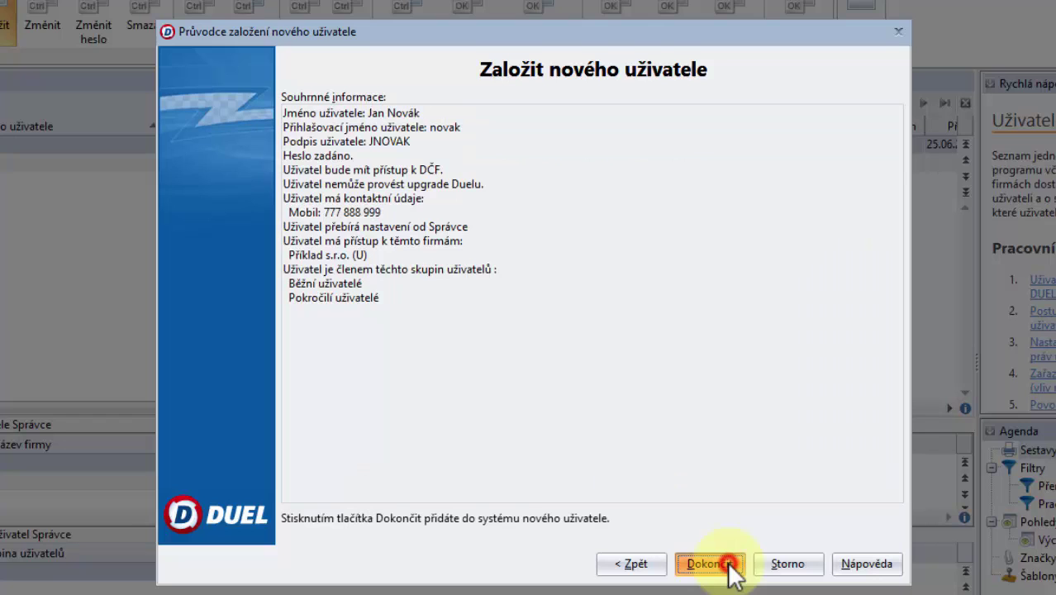
left_click(808, 362)
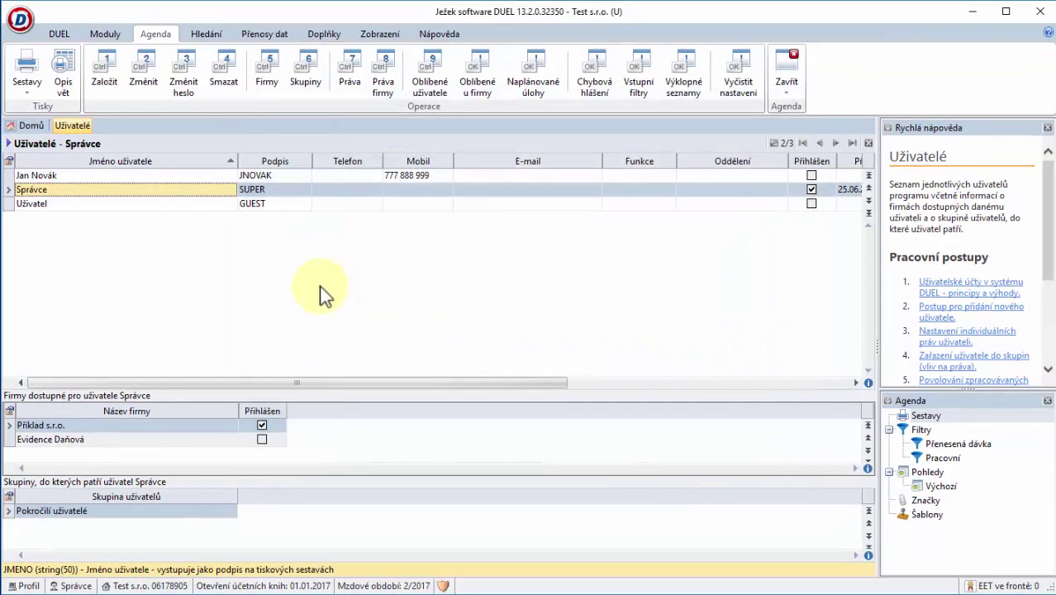
Step: Log in with the new user's login name and password instead of správce
left_click(65, 34)
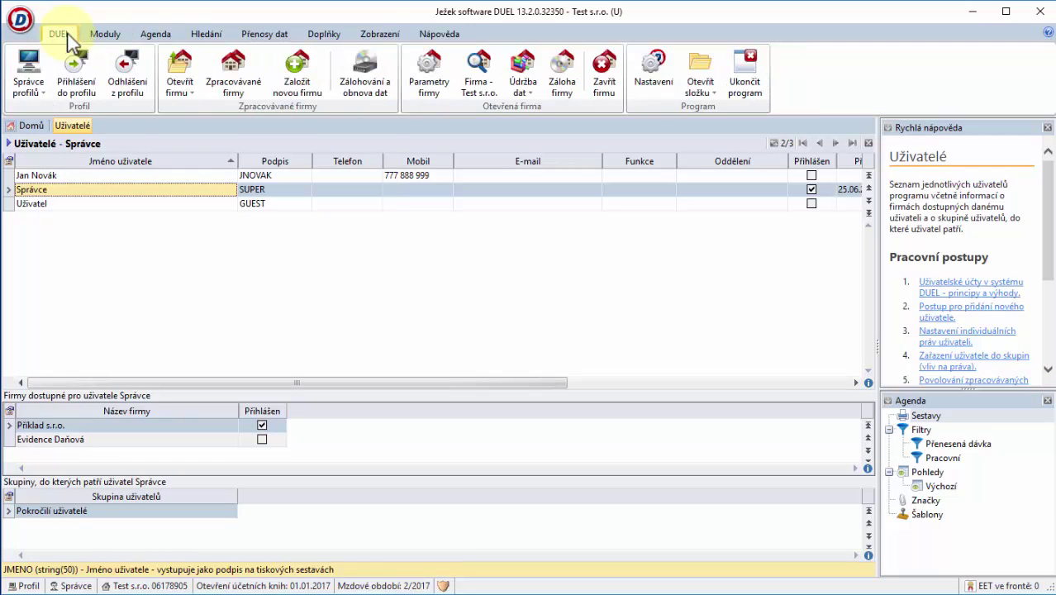
left_click(76, 73)
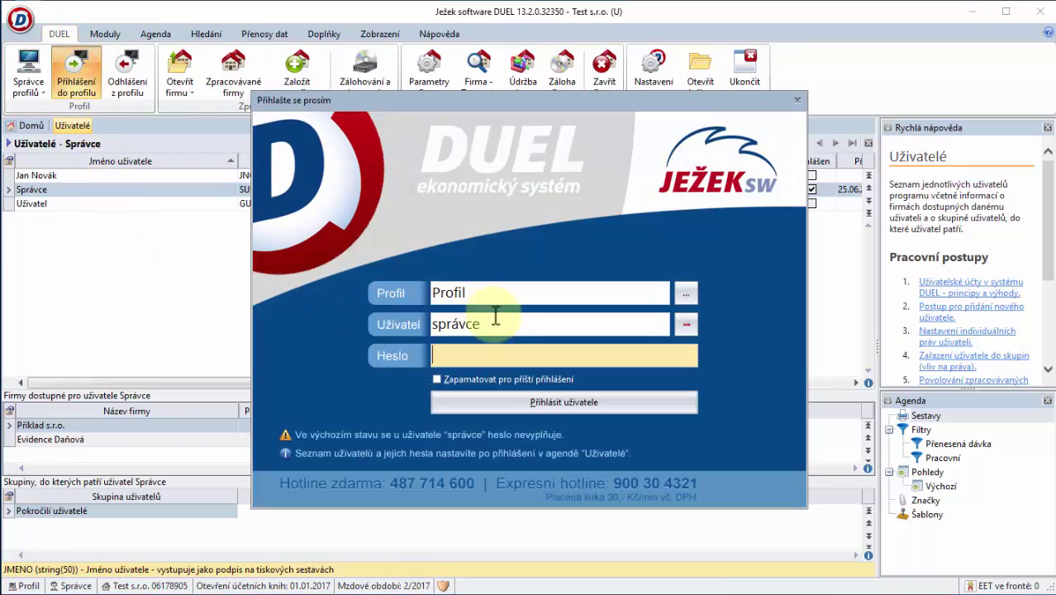
left_click(496, 322)
left_click(399, 322)
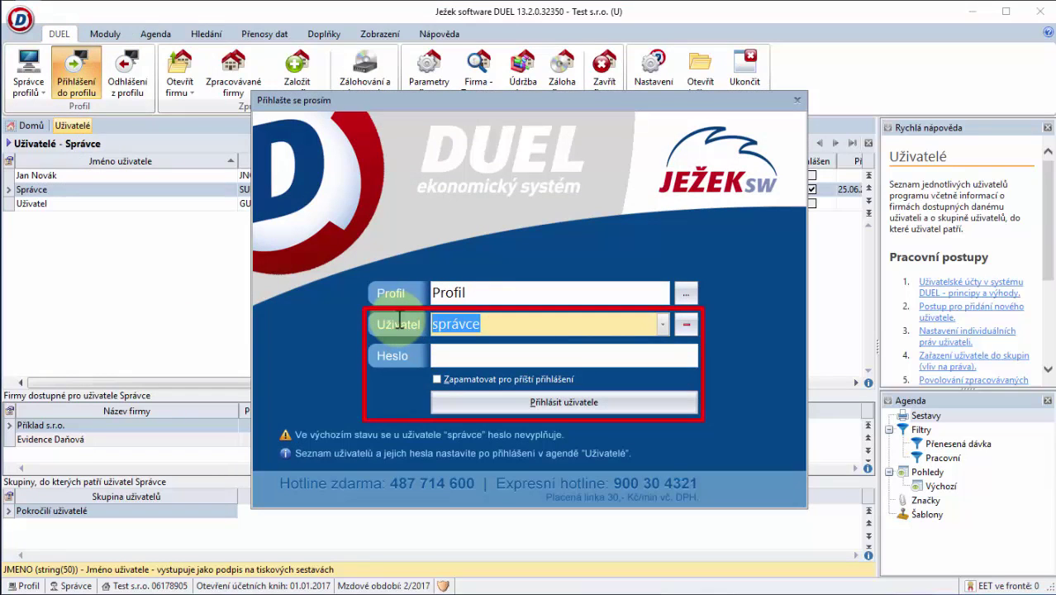
type("novak")
key("Tab")
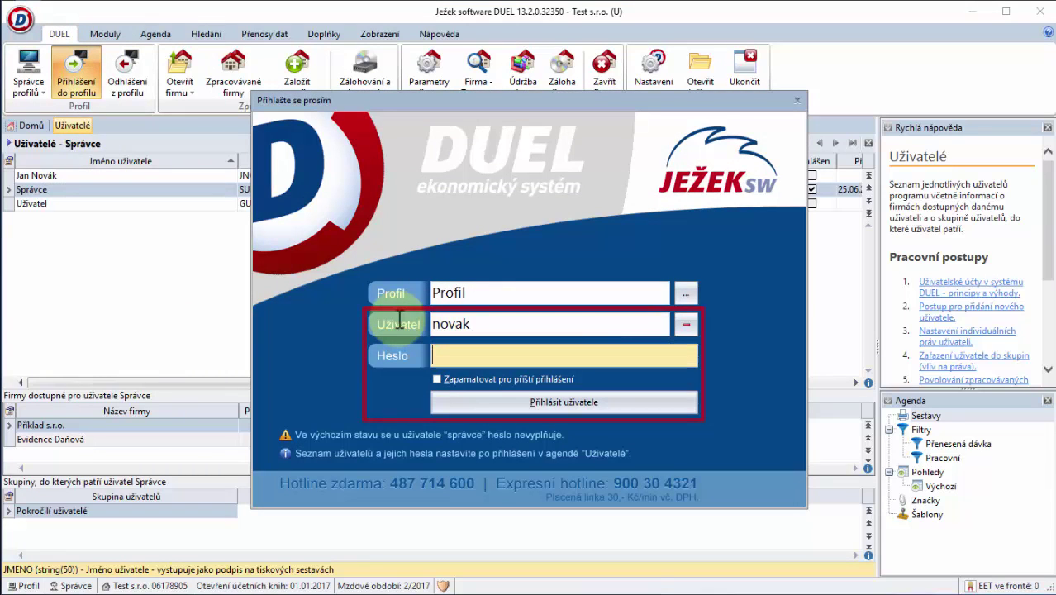
type("****")
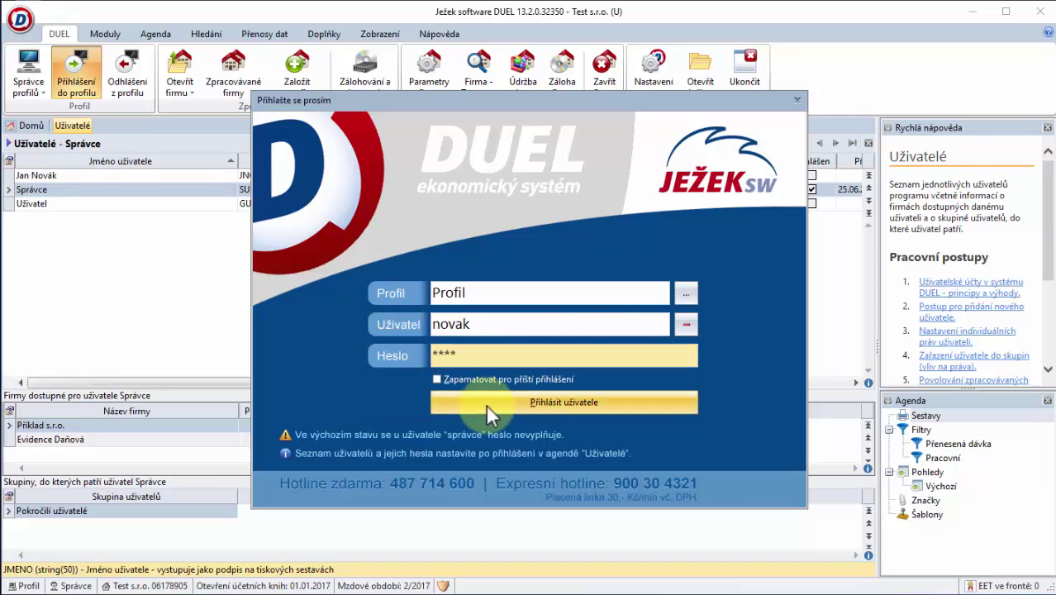
left_click(486, 404)
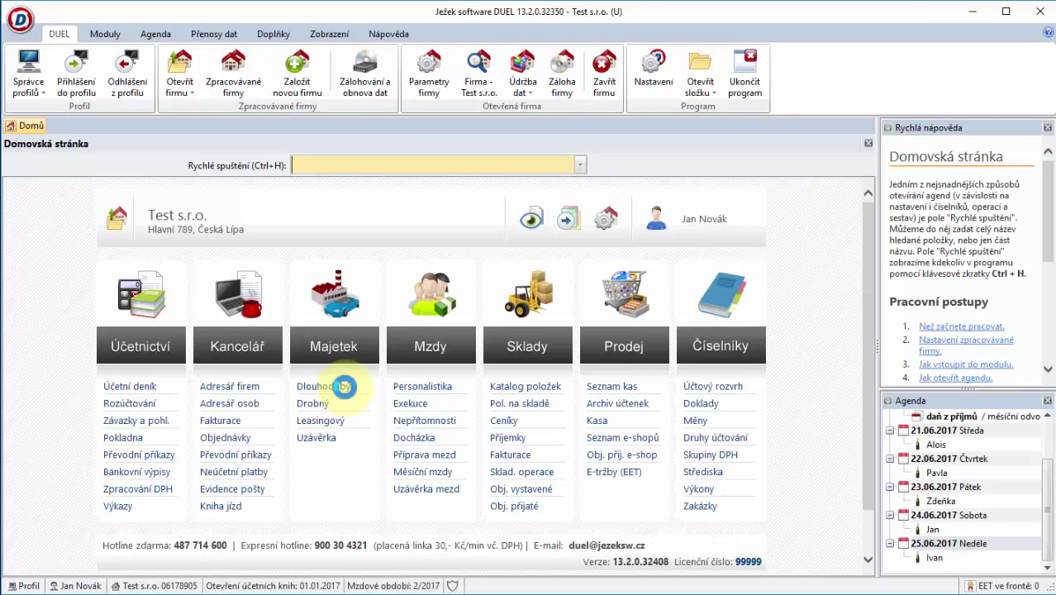
Step: View the first Fakturace invoice's creation and edit info, then return to the Domů page
left_click(230, 421)
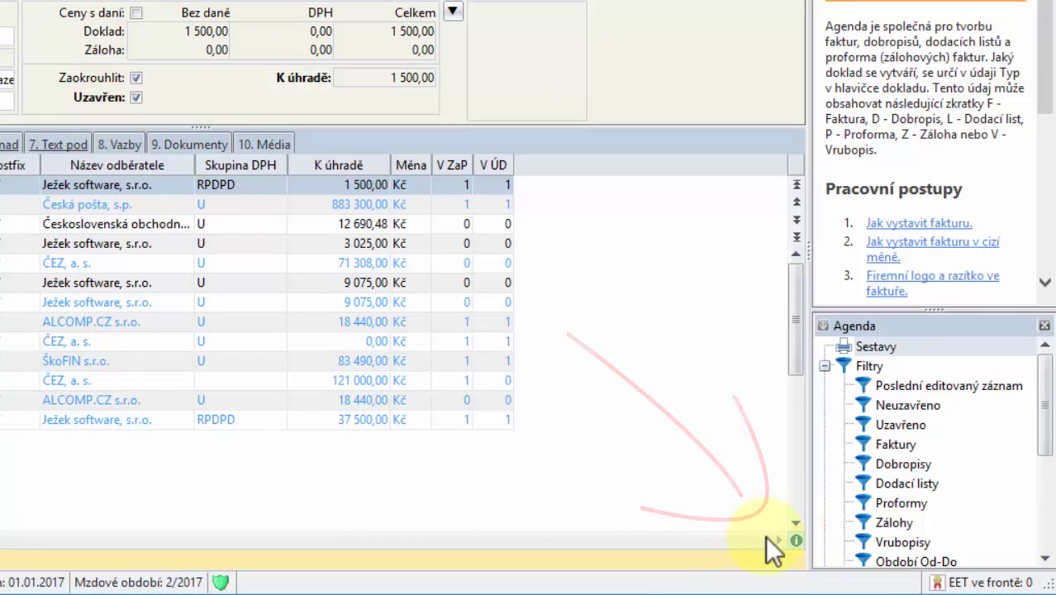
left_click(795, 541)
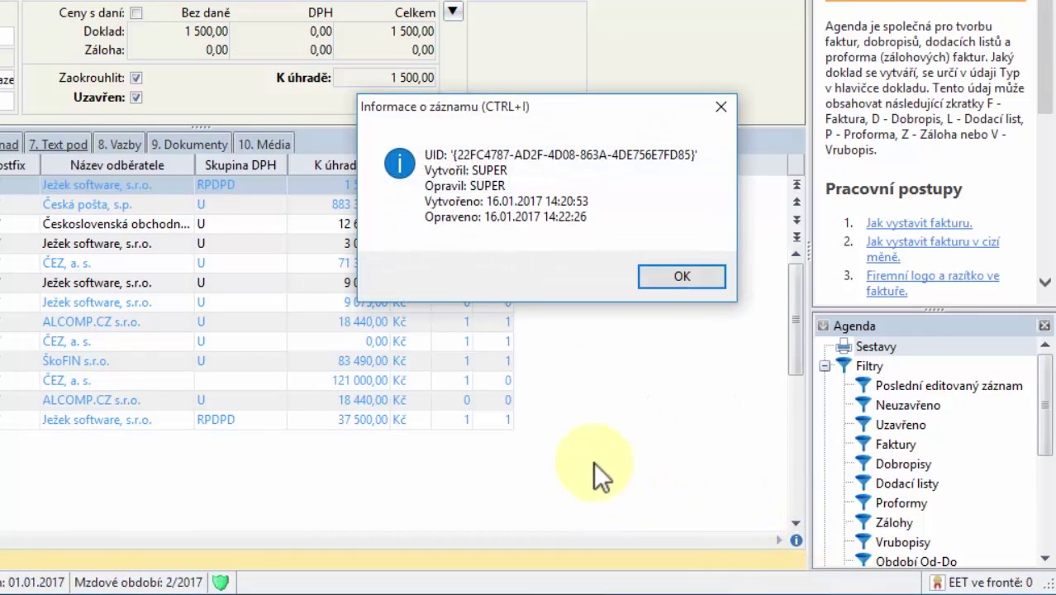
left_click(677, 278)
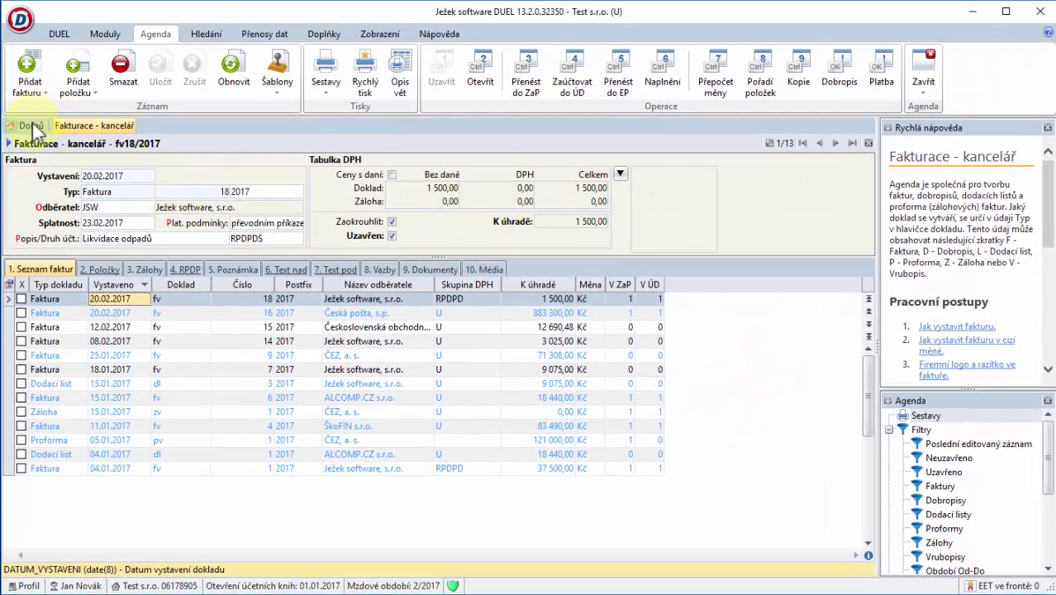
left_click(32, 125)
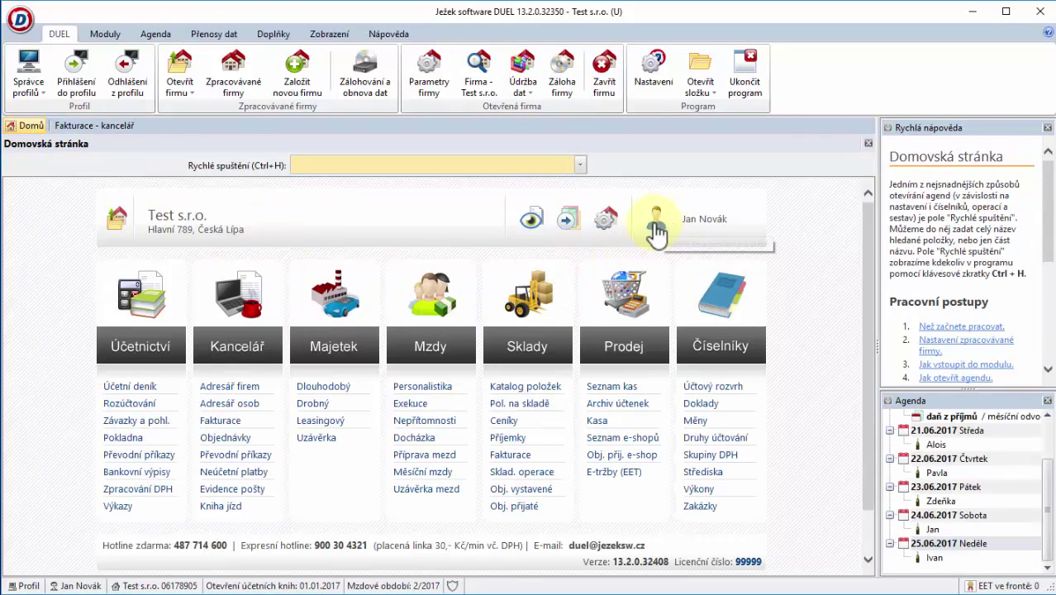
Step: Open the new user's record with Změnit and save its details unchanged via Dokončit
left_click(654, 227)
left_click(655, 227)
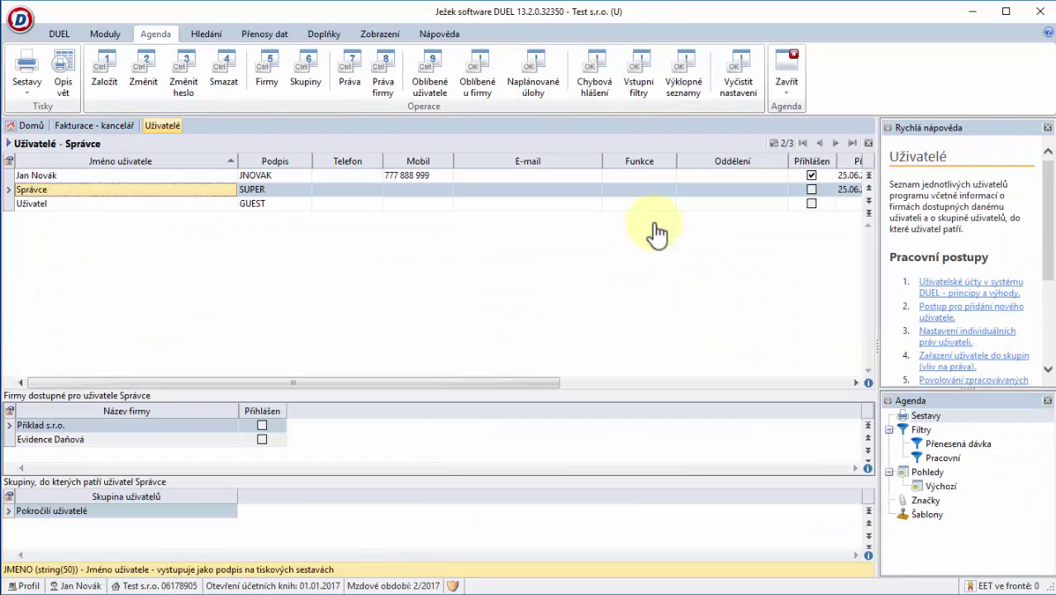
left_click(305, 176)
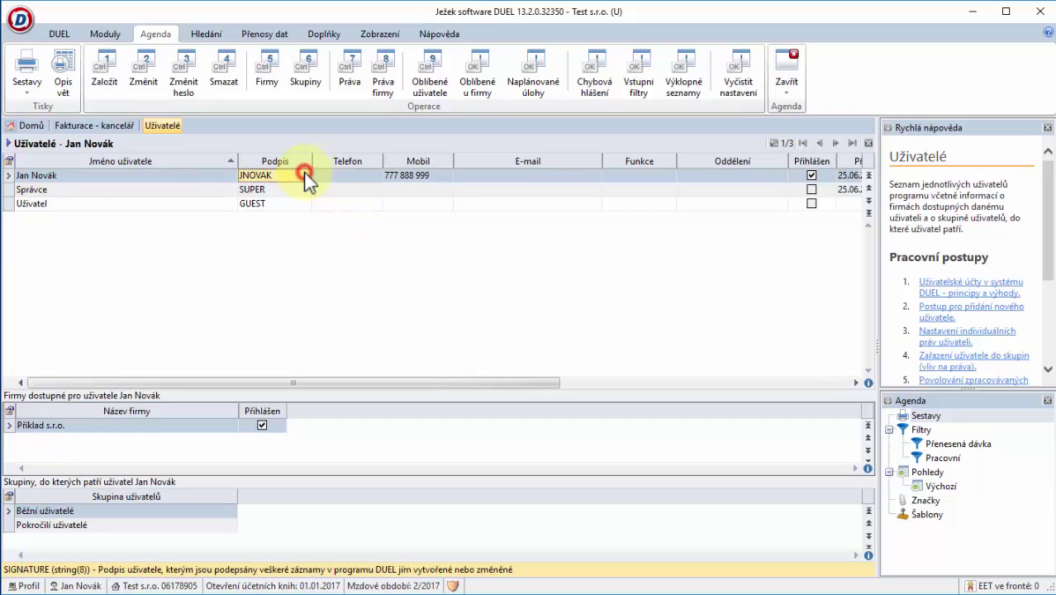
left_click(145, 79)
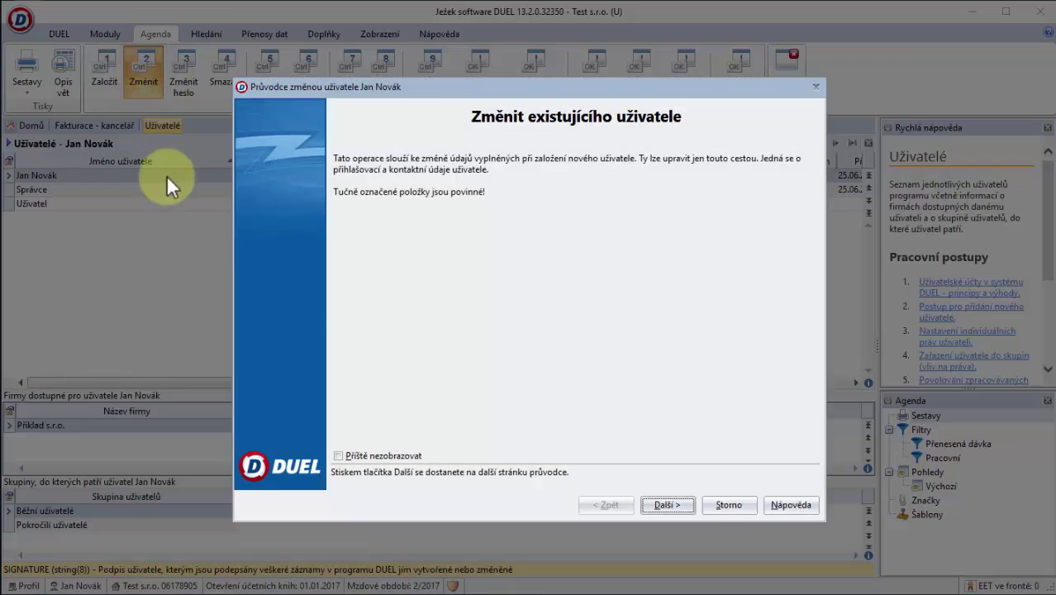
left_click(685, 501)
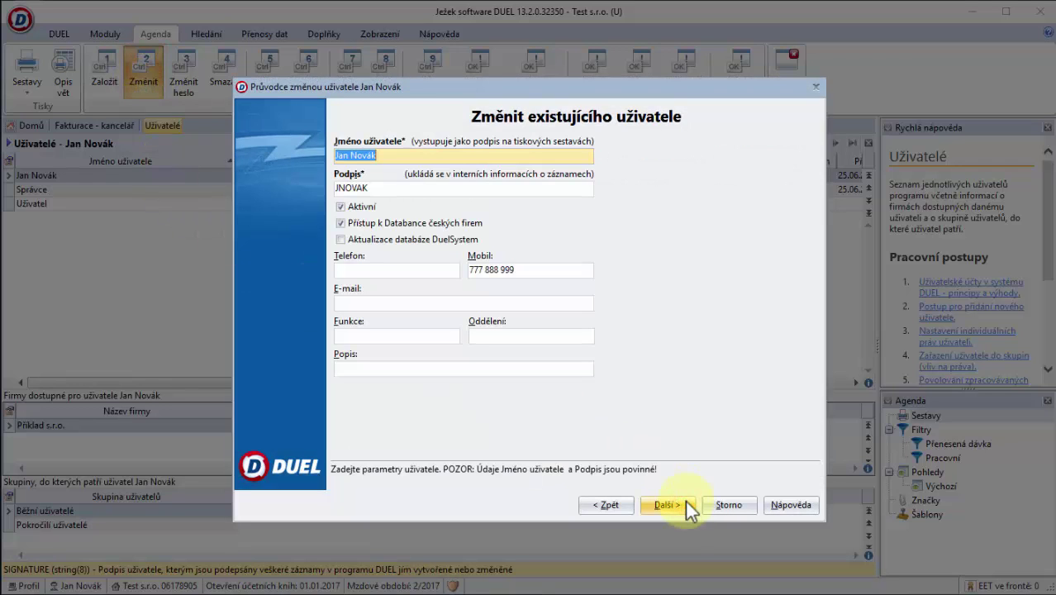
left_click(685, 504)
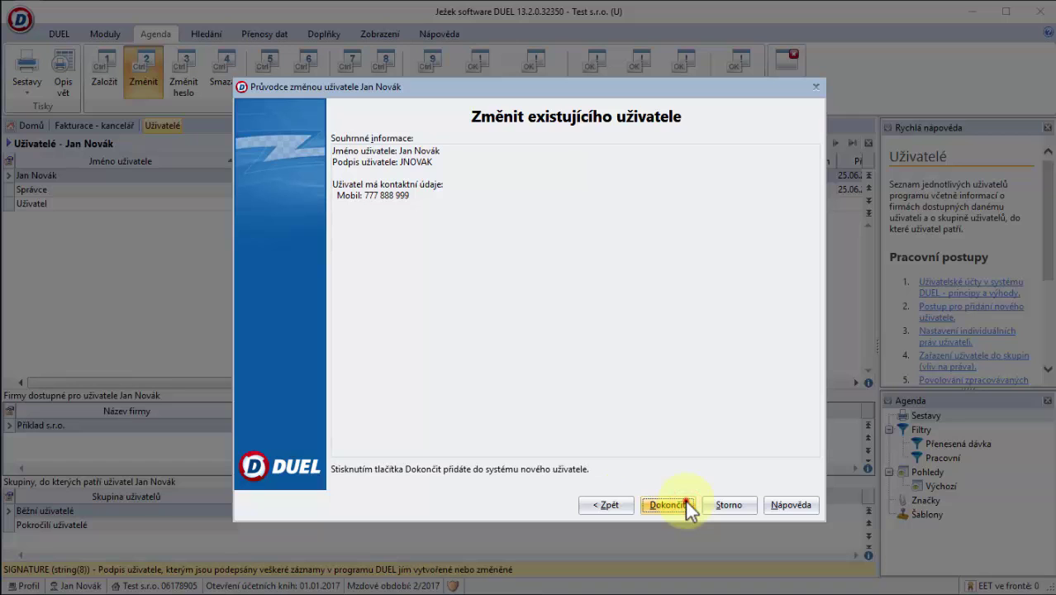
left_click(685, 504)
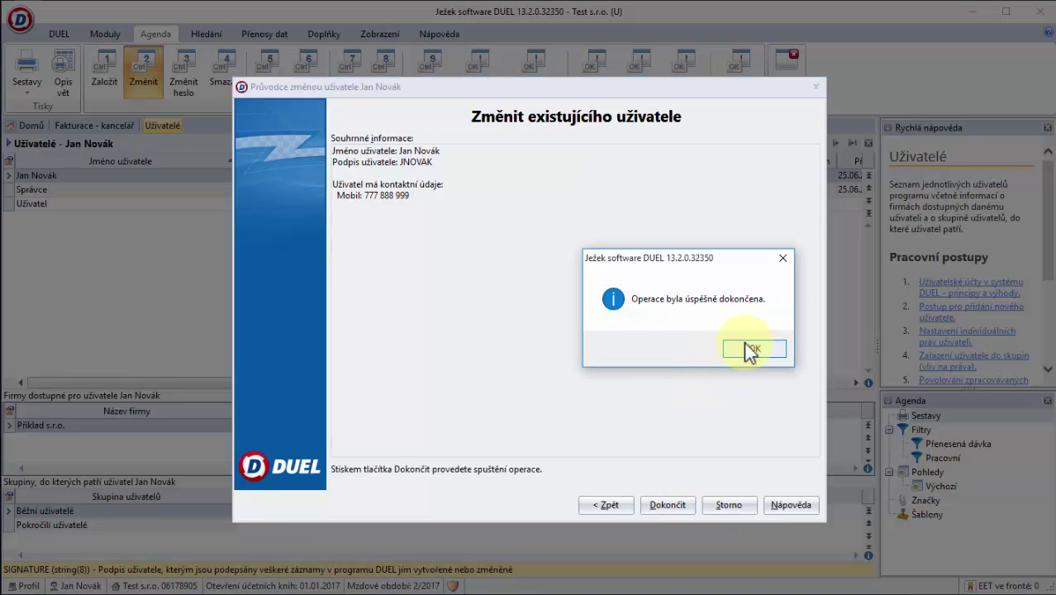
left_click(744, 347)
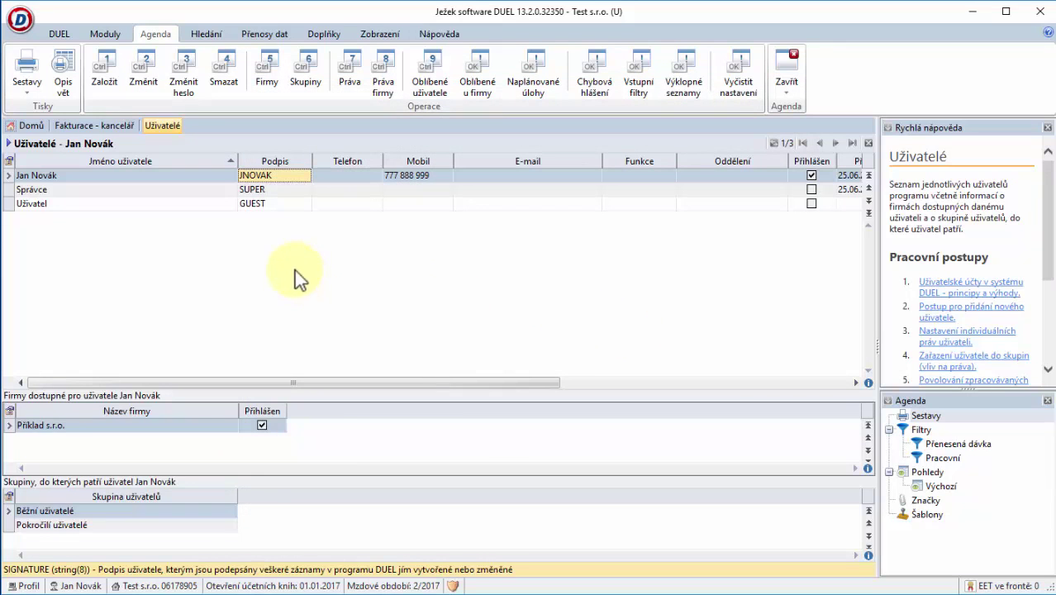
Step: Use Změnit heslo to enter the original password, then the new password and its confirmation
left_click(195, 90)
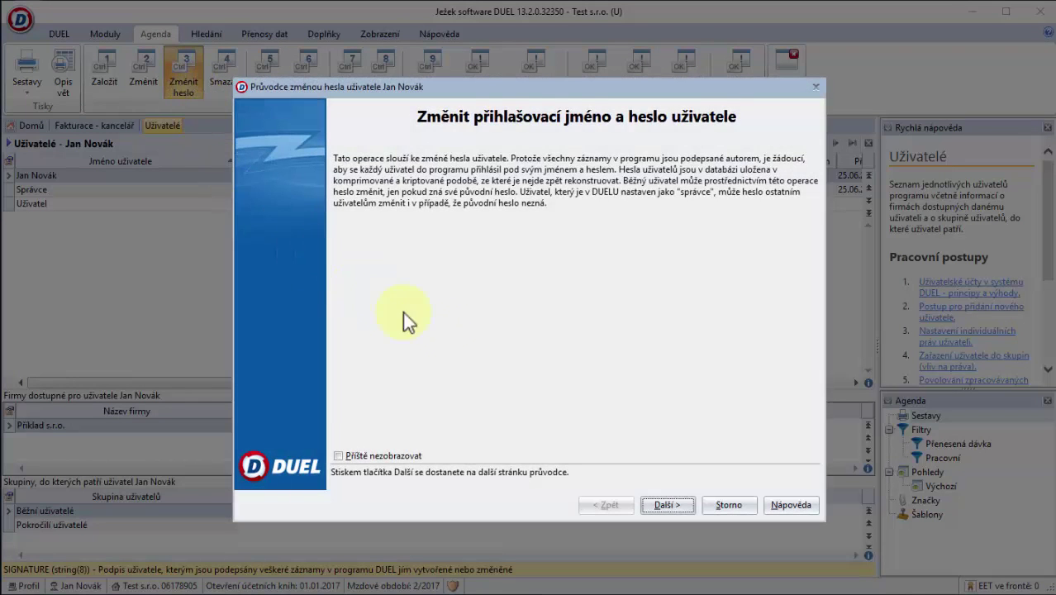
left_click(659, 499)
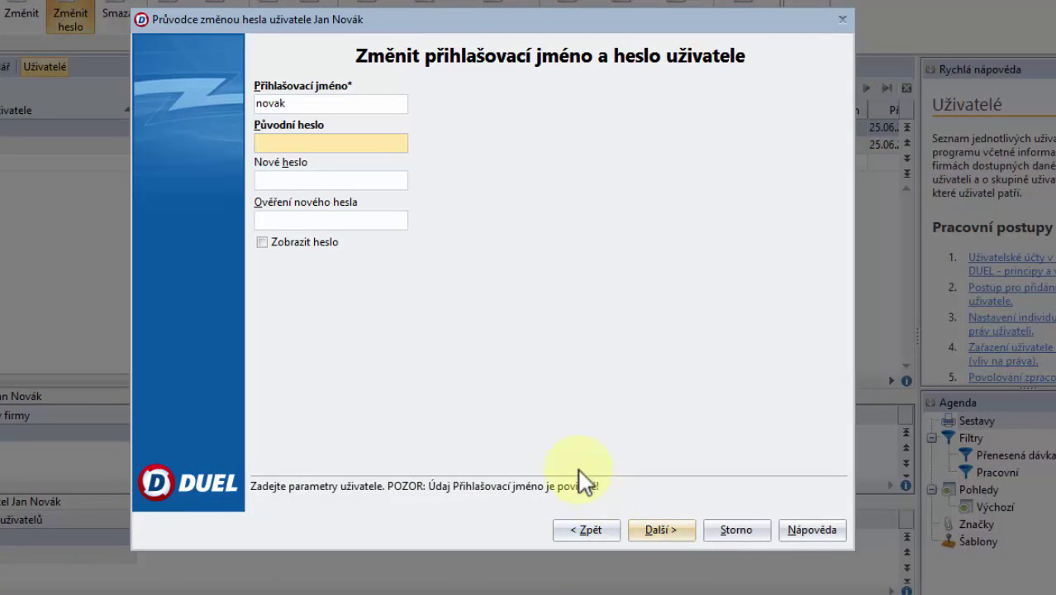
type("1234")
left_click(342, 175)
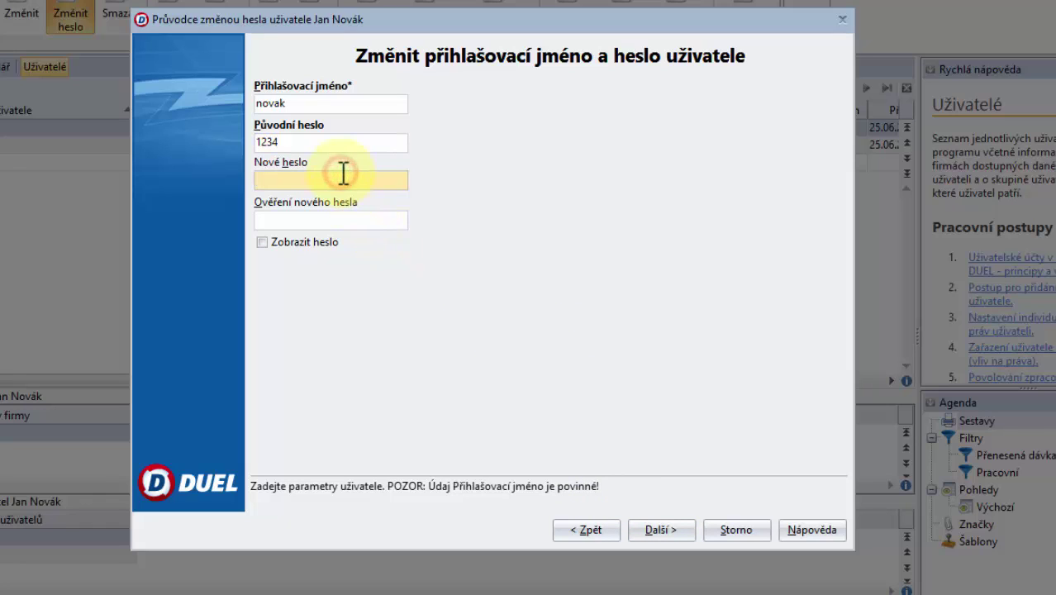
type("4321")
key("Tab")
type("4321")
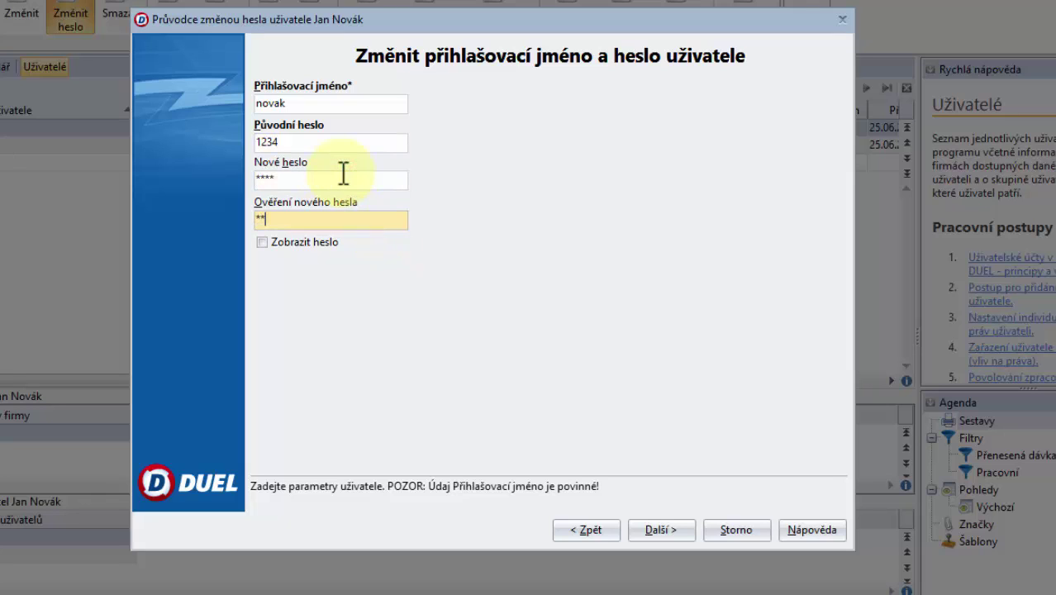
left_click(645, 533)
left_click(645, 531)
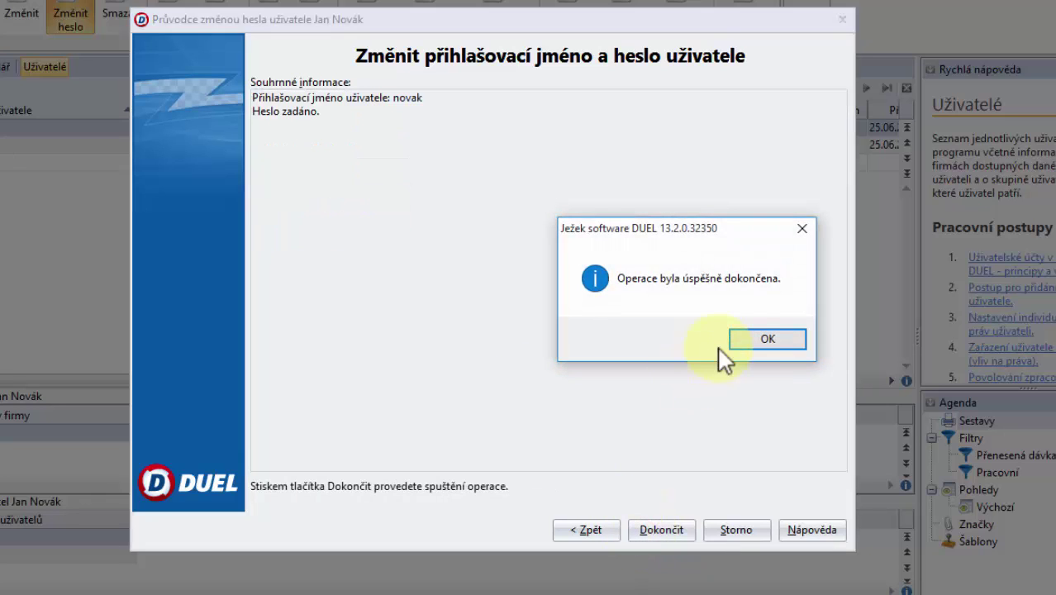
left_click(752, 337)
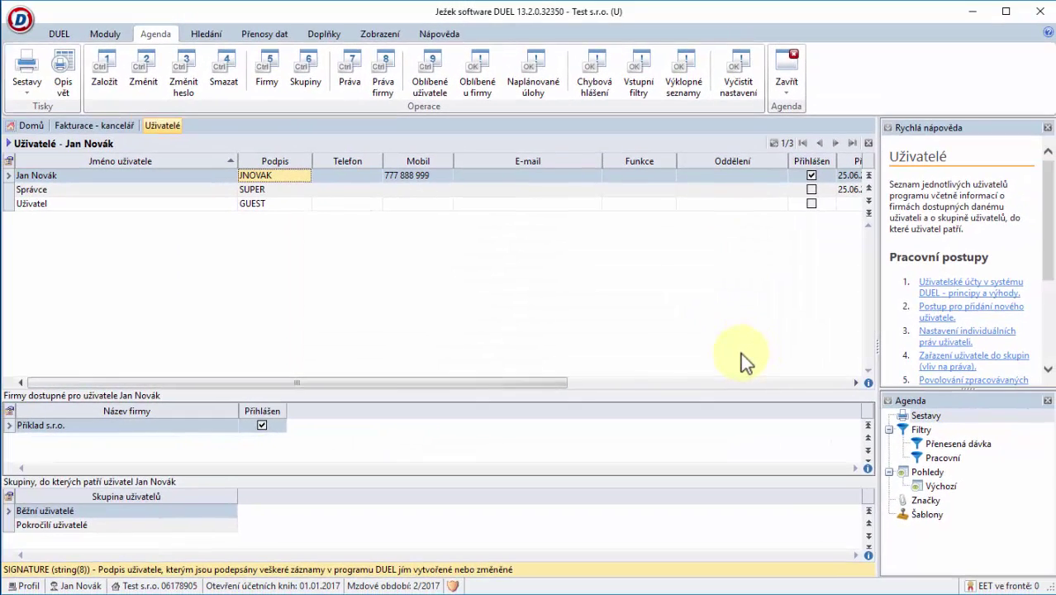